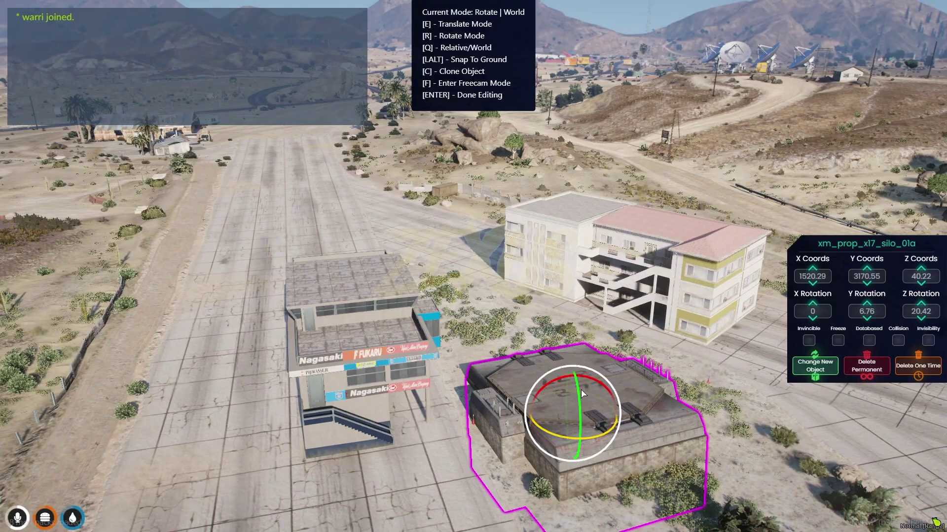
Tilt the silo slightly and raise it, then switch to editing bridge xs_combined_dyst_03_brdg02.
{"action": "key", "text": "w"}
{"action": "key", "text": "w"}
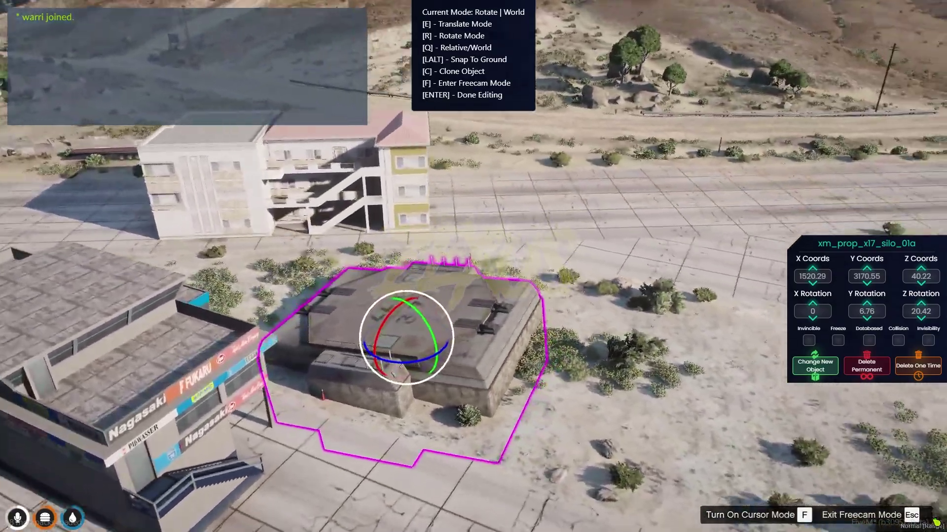
{"action": "key", "text": "f"}
{"action": "left_click_drag", "start_coordinate": [452, 321], "coordinate": [436, 258]}
{"action": "key", "text": "e"}
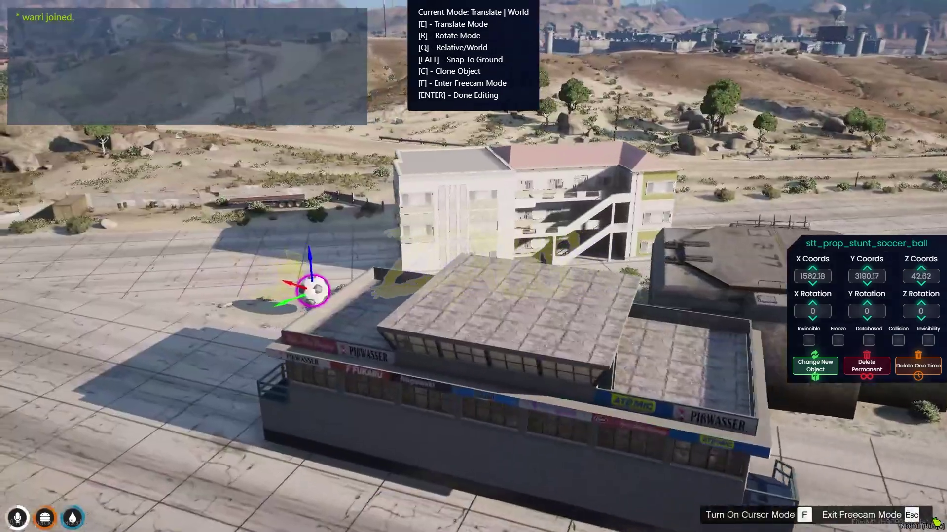
{"action": "key", "text": "w"}
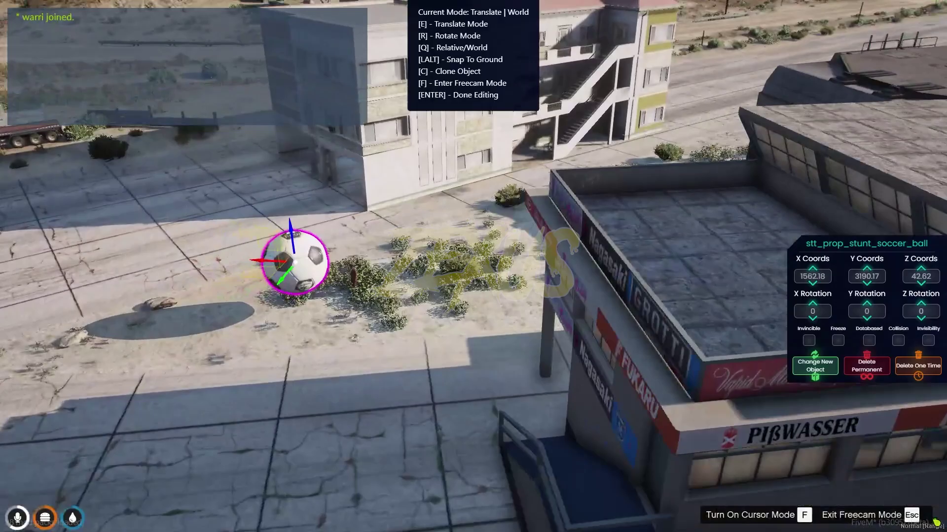
{"action": "key", "text": "f"}
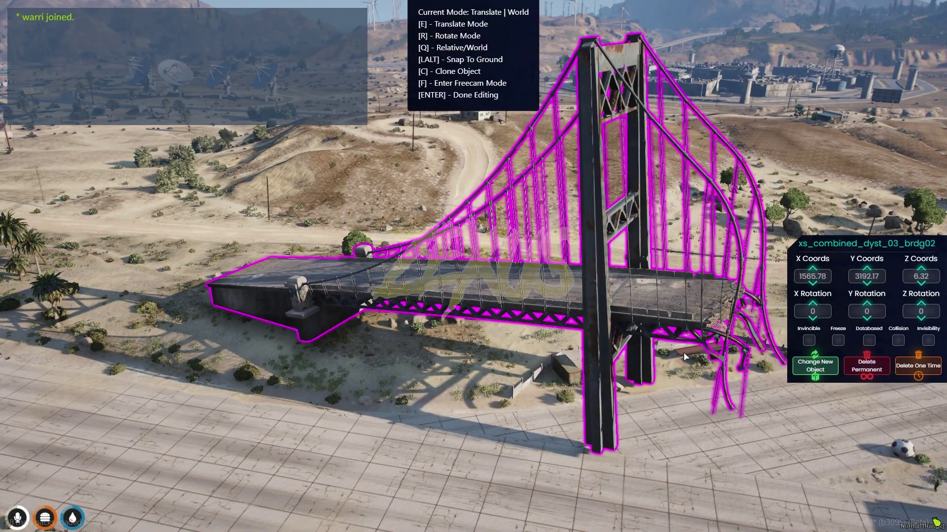
Raise the bridge about 20 units, then slide it along X to X 1360.87 near Z 1.45.
{"action": "key", "text": "f"}
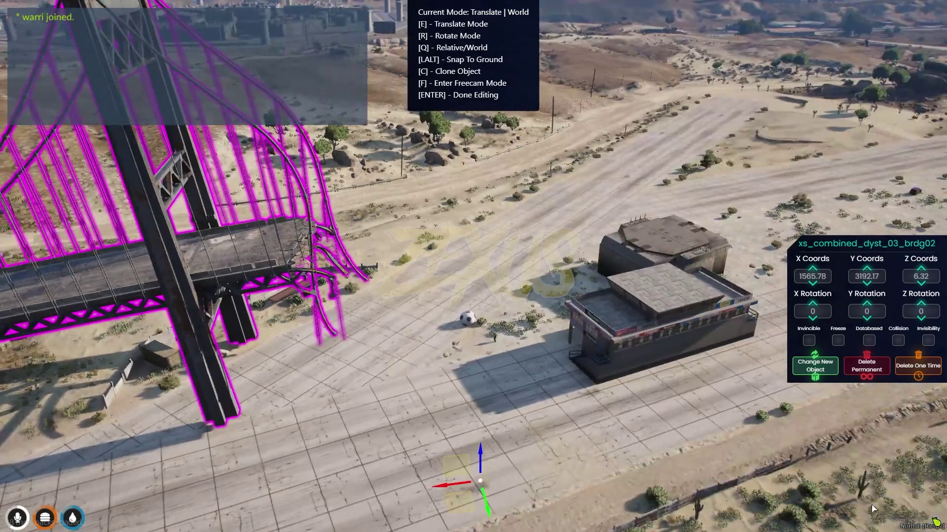
{"action": "left_click_drag", "start_coordinate": [481, 461], "coordinate": [481, 375]}
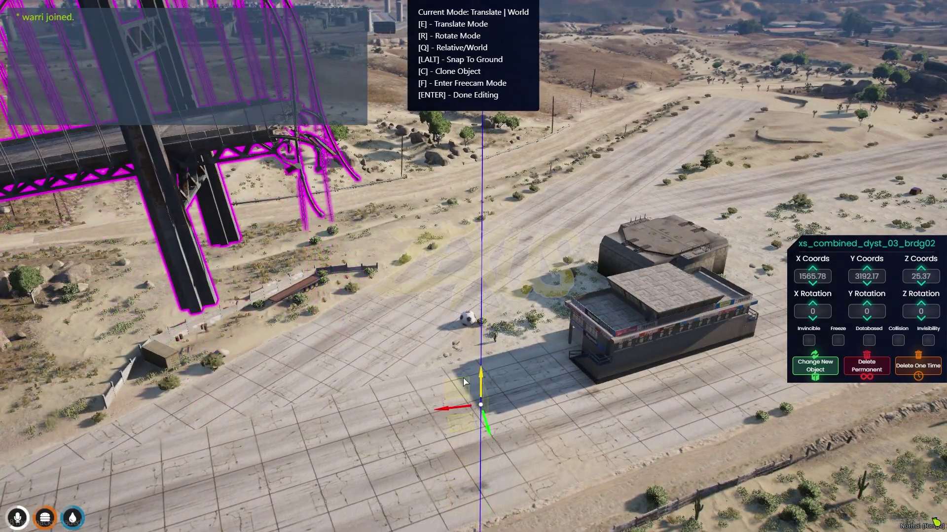
{"action": "left_click_drag", "start_coordinate": [456, 410], "coordinate": [686, 348]}
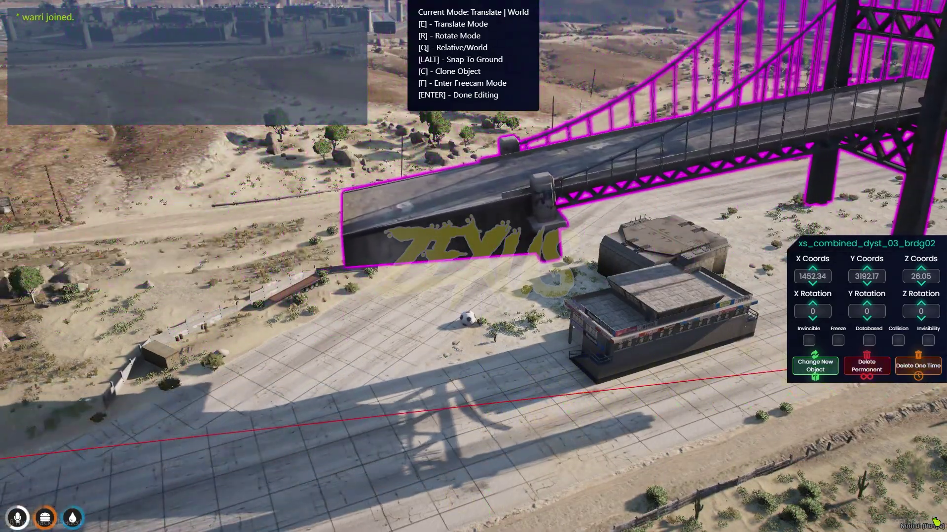
{"action": "key", "text": "f"}
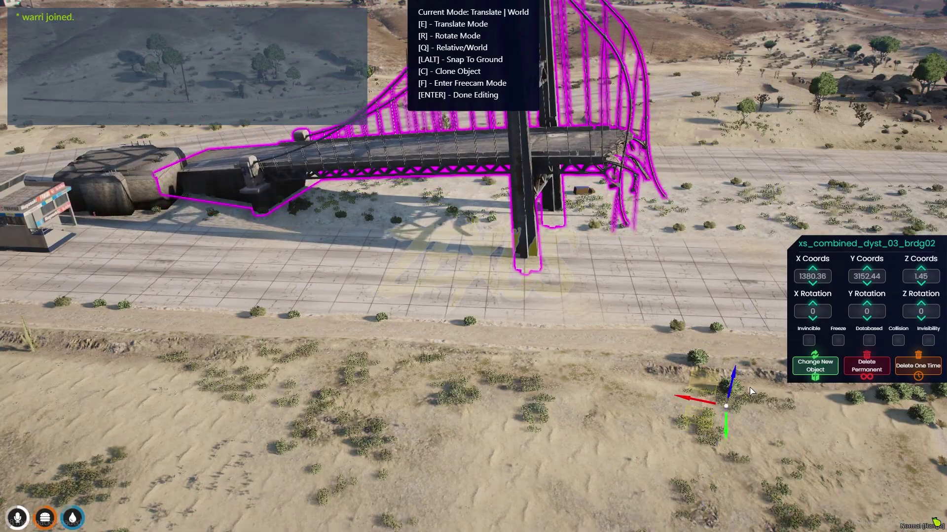
{"action": "left_click_drag", "start_coordinate": [690, 410], "coordinate": [787, 421]}
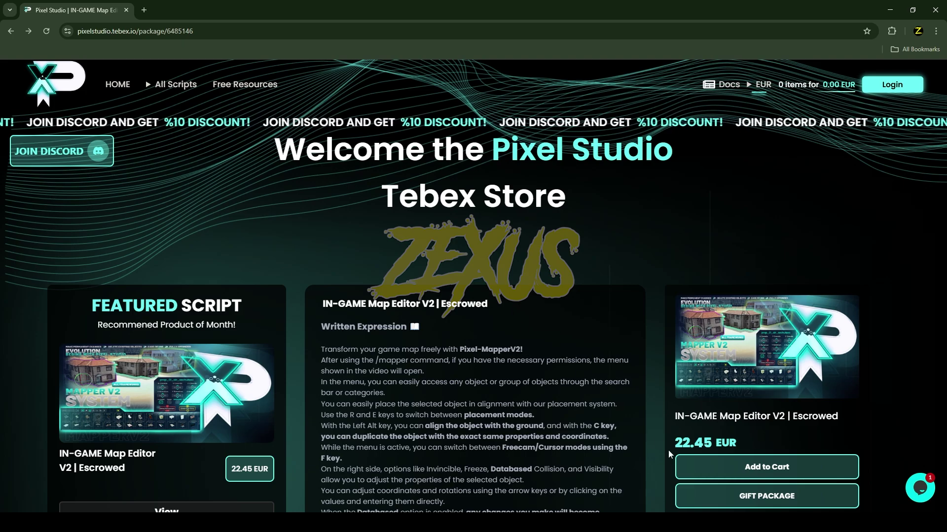
Filter the Tebex scripts to Open Source and open the IN-GAME Map Editor V2 | Open Source package.
{"action": "left_click", "coordinate": [192, 92]}
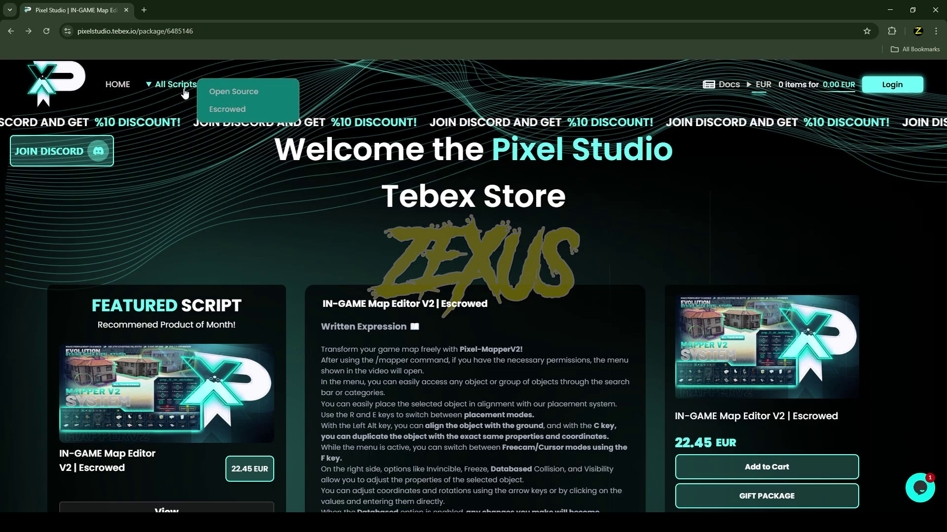
{"action": "left_click", "coordinate": [238, 93]}
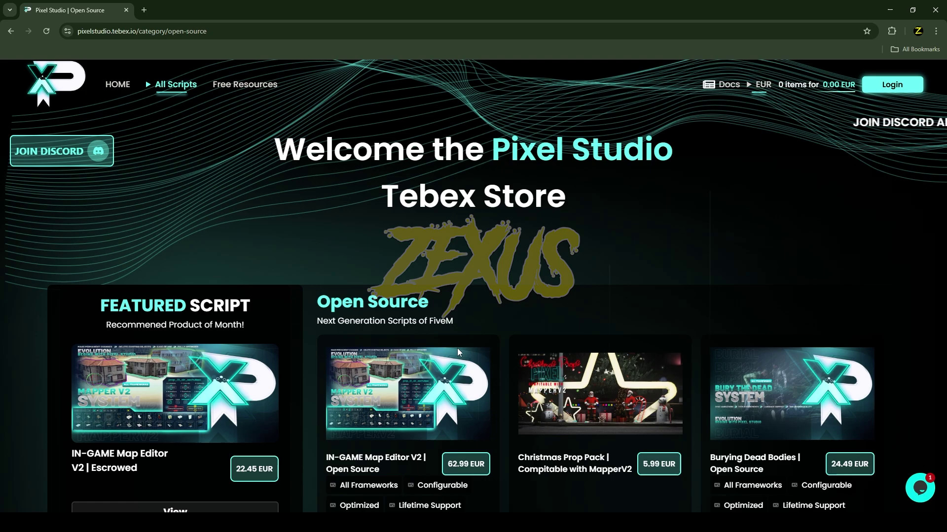
{"action": "left_click", "coordinate": [394, 390]}
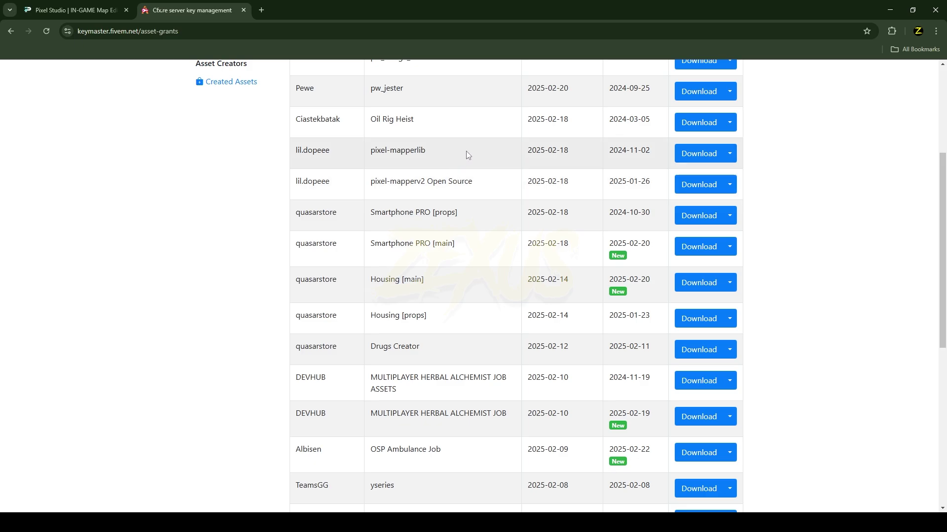
Download pixel-mapperlib, paste both mapper folders into resources, and open server.cfg.
{"action": "left_click", "coordinate": [699, 153]}
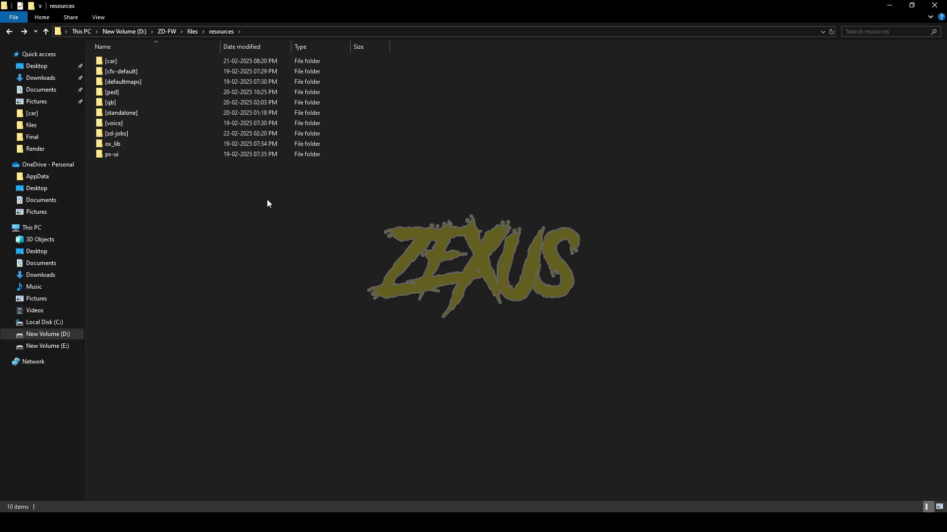
{"action": "key", "text": "ctrl+v"}
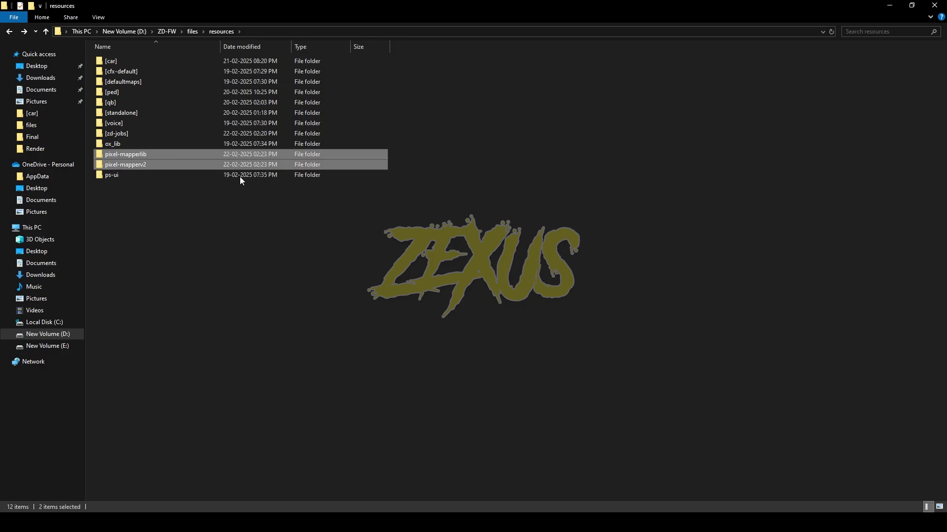
{"action": "key", "text": "alt+Up"}
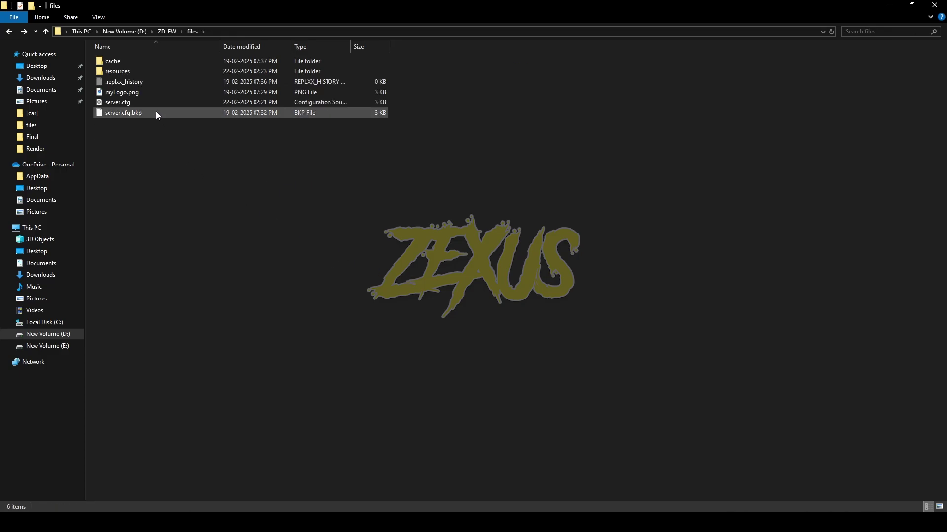
{"action": "double_click", "coordinate": [155, 102]}
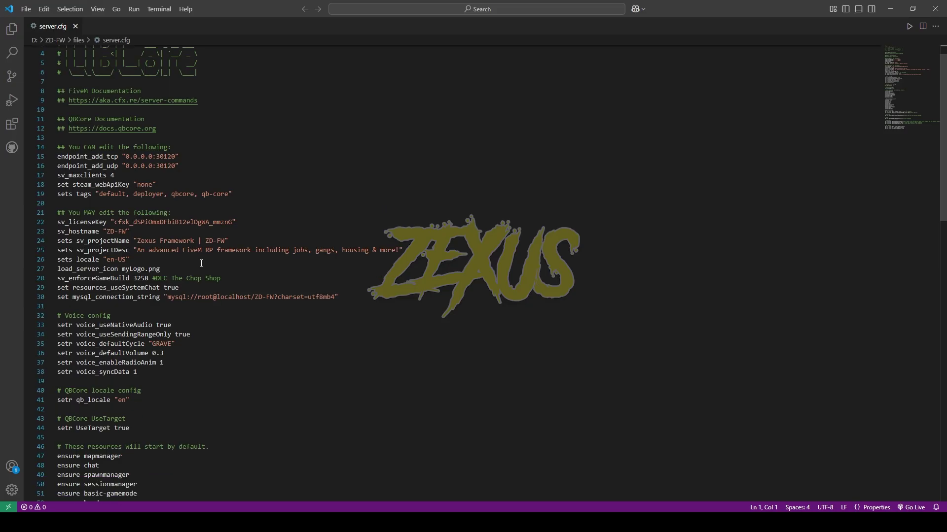
Add 'ensure pixel-mapperlib' and 'ensure pixel-mapperv2' lines after 'ensure ps-ui' in server.cfg.
{"action": "scroll", "coordinate": [192, 259], "scroll_direction": "down", "scroll_amount": 5}
{"action": "scroll", "coordinate": [191, 259], "scroll_direction": "down", "scroll_amount": 2}
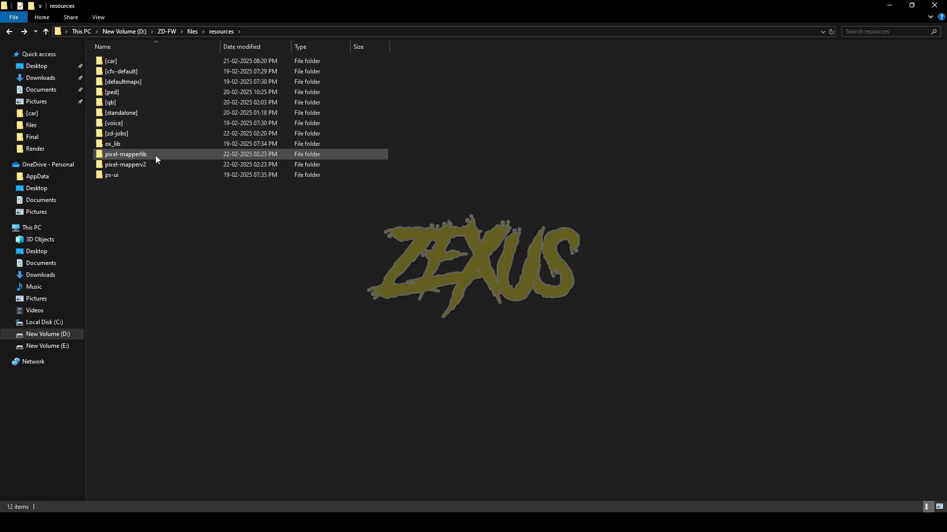
{"action": "right_click", "coordinate": [156, 155]}
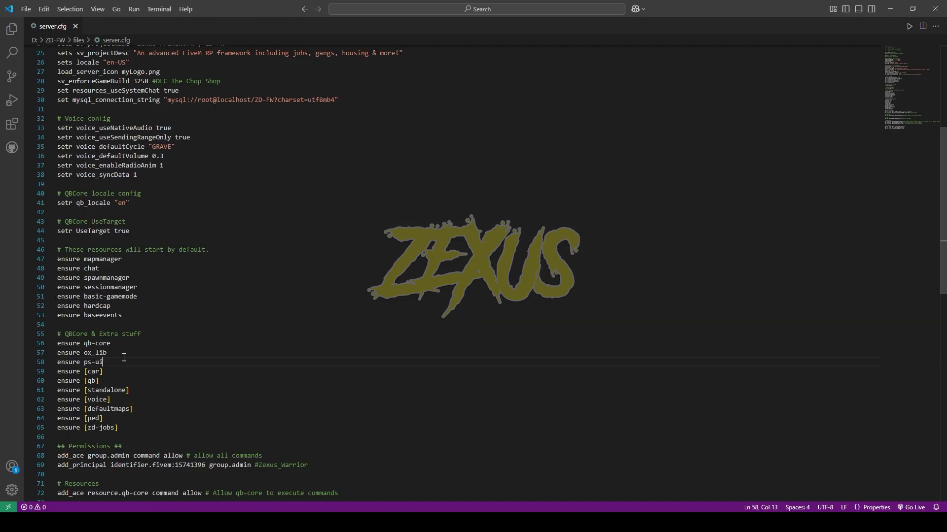
{"action": "key", "text": "Return"}
{"action": "type", "text": "ensure"}
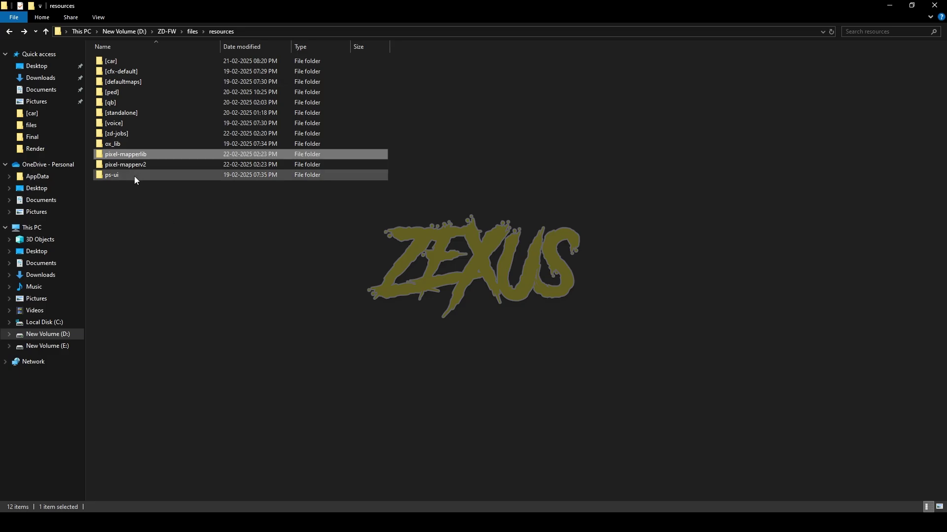
{"action": "right_click", "coordinate": [145, 168]}
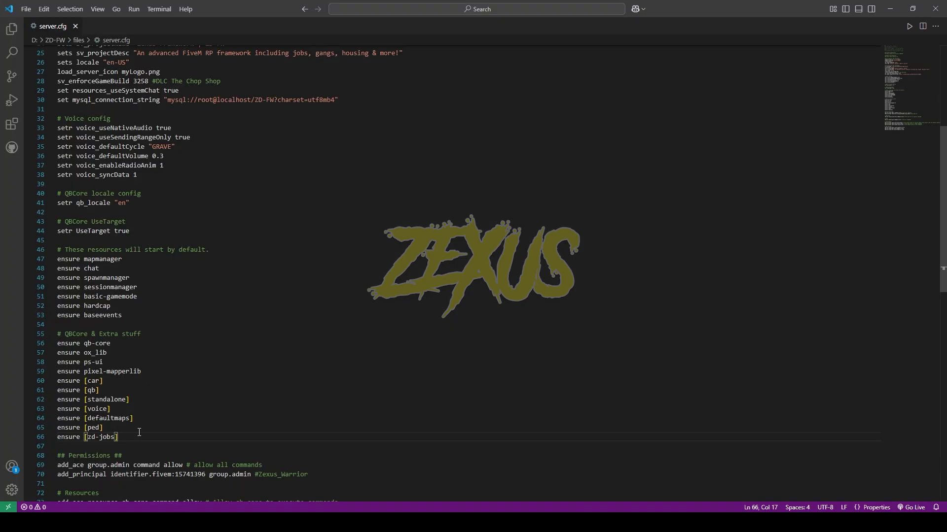
{"action": "type", "text": "ensure"}
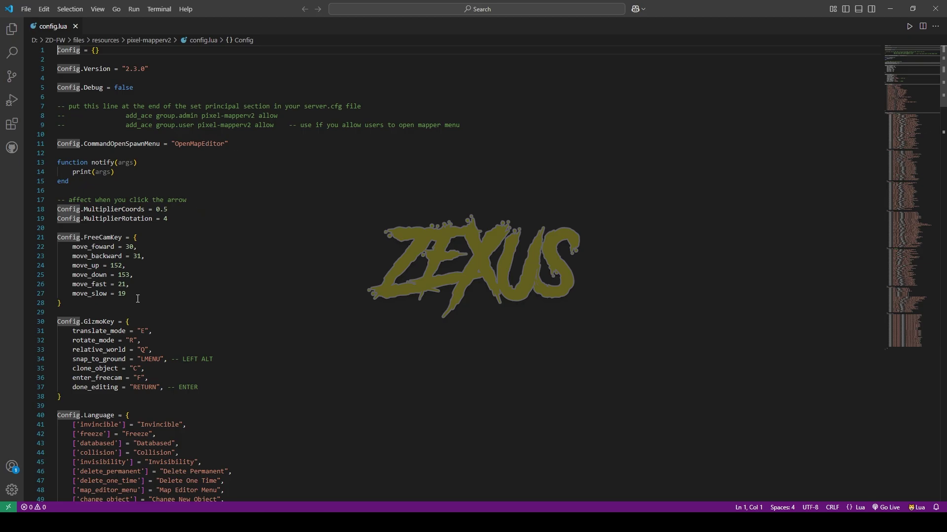
Reopen server.cfg in the code editor from the server's files folder.
{"action": "scroll", "coordinate": [174, 94], "scroll_direction": "down", "scroll_amount": 20}
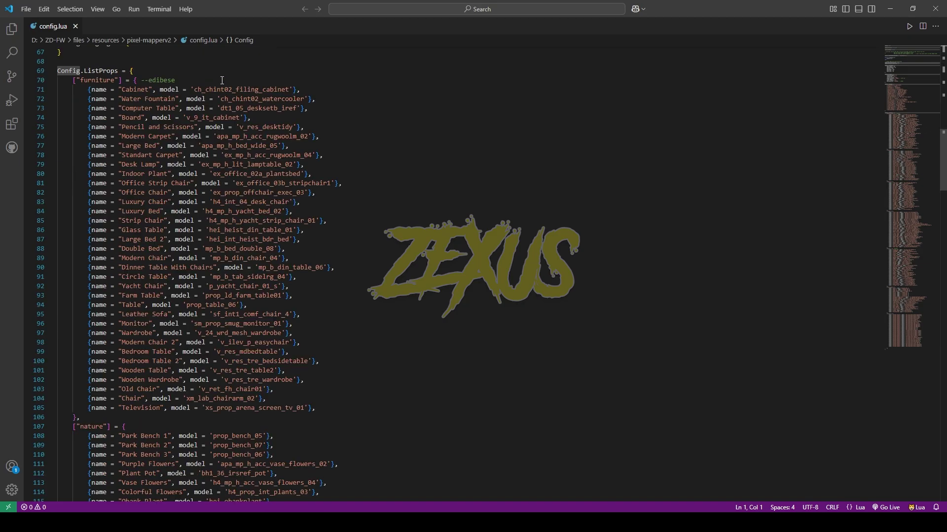
{"action": "scroll", "coordinate": [233, 376], "scroll_direction": "down", "scroll_amount": 10}
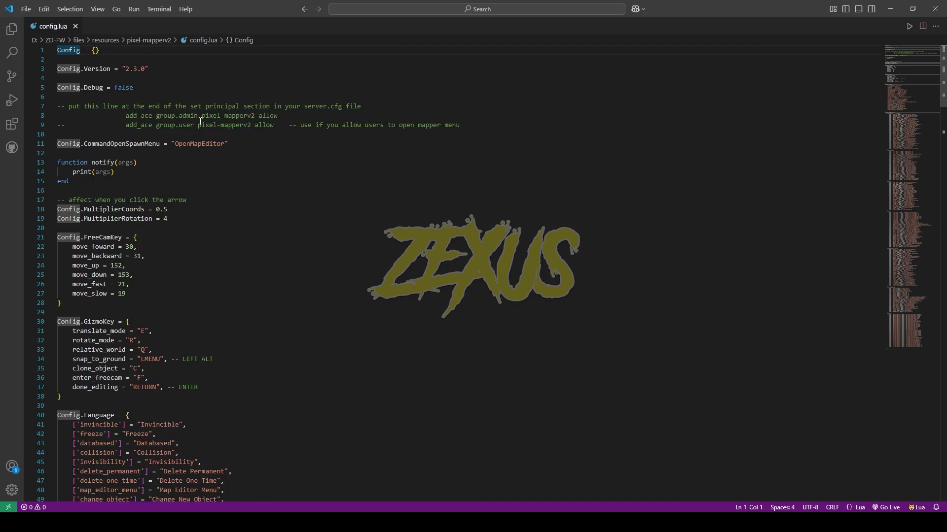
{"action": "key", "text": "alt+Tab"}
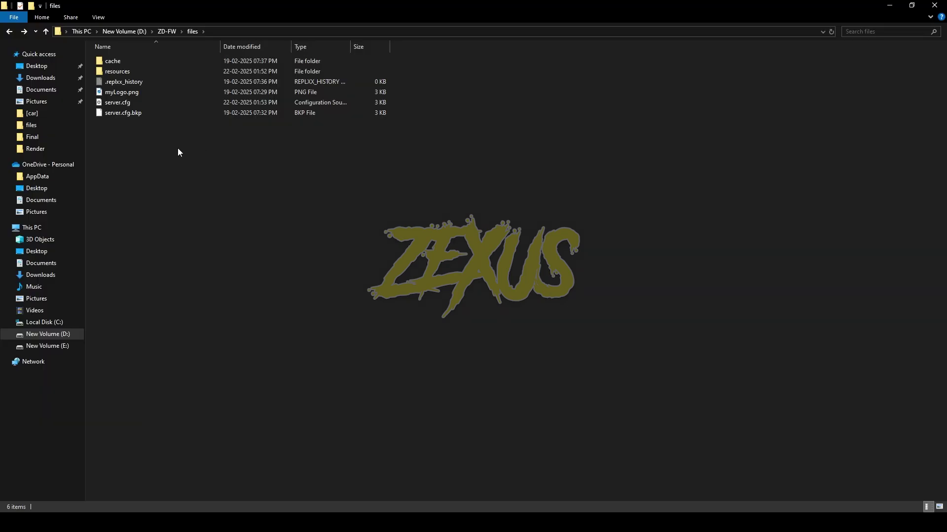
{"action": "left_click", "coordinate": [146, 105]}
{"action": "double_click", "coordinate": [147, 105]}
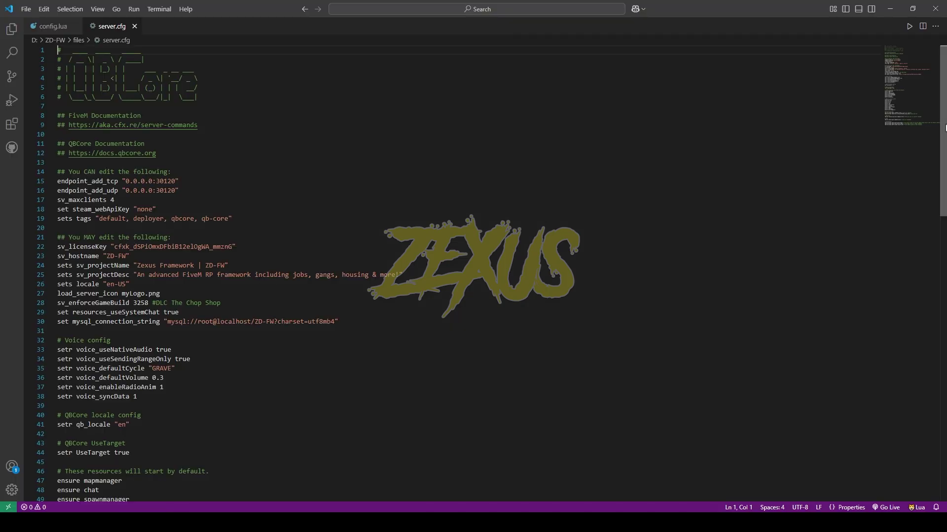
{"action": "scroll", "coordinate": [295, 371], "scroll_direction": "down", "scroll_amount": 15}
{"action": "key", "text": "ctrl+Tab"}
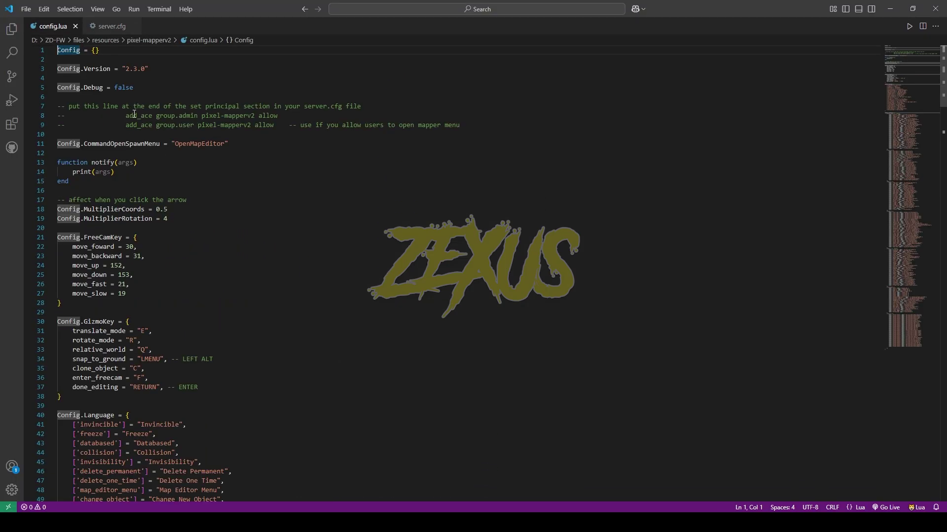
Append '# Map Editin' and the copied 'add_ace group.admin pixel-mapperv2 allow' line to server.cfg, then save.
{"action": "left_click_drag", "start_coordinate": [127, 115], "coordinate": [278, 115]}
{"action": "key", "text": "ctrl+c"}
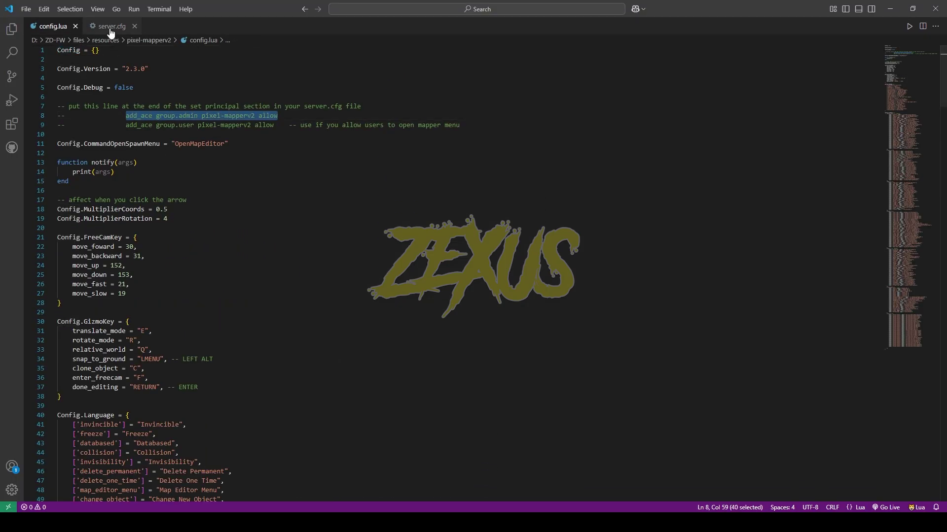
{"action": "left_click", "coordinate": [111, 27]}
{"action": "key", "text": "ctrl+End"}
{"action": "key", "text": "Return"}
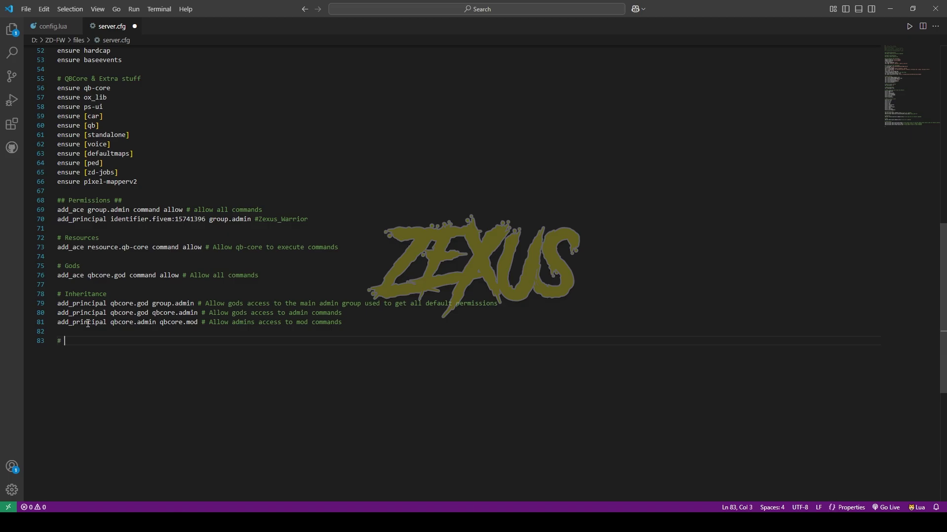
{"action": "type", "text": "# Map Editin"}
{"action": "key", "text": "Return"}
{"action": "key", "text": "ctrl+v"}
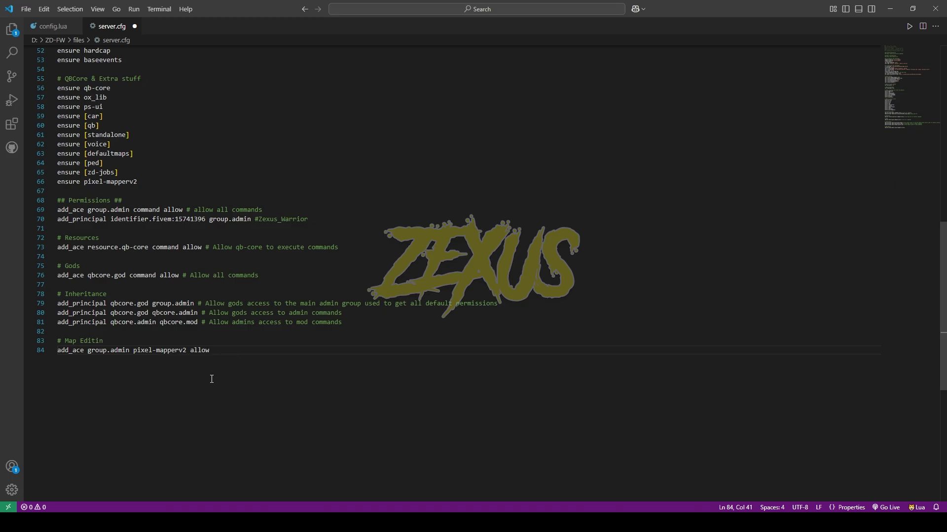
{"action": "key", "text": "ctrl+s"}
{"action": "key", "text": "ctrl+Tab"}
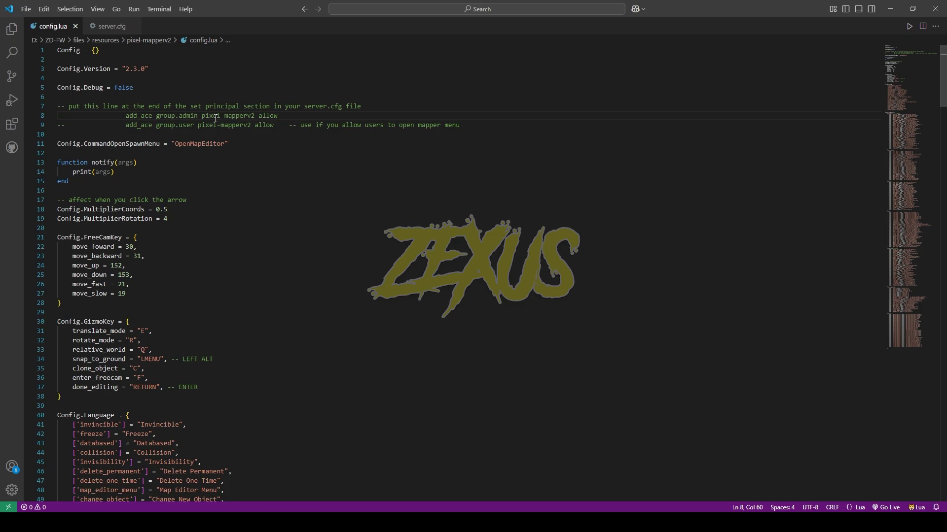
{"action": "key", "text": "ctrl+Tab"}
{"action": "key", "text": "ctrl+Tab"}
{"action": "key", "text": "ctrl+Tab"}
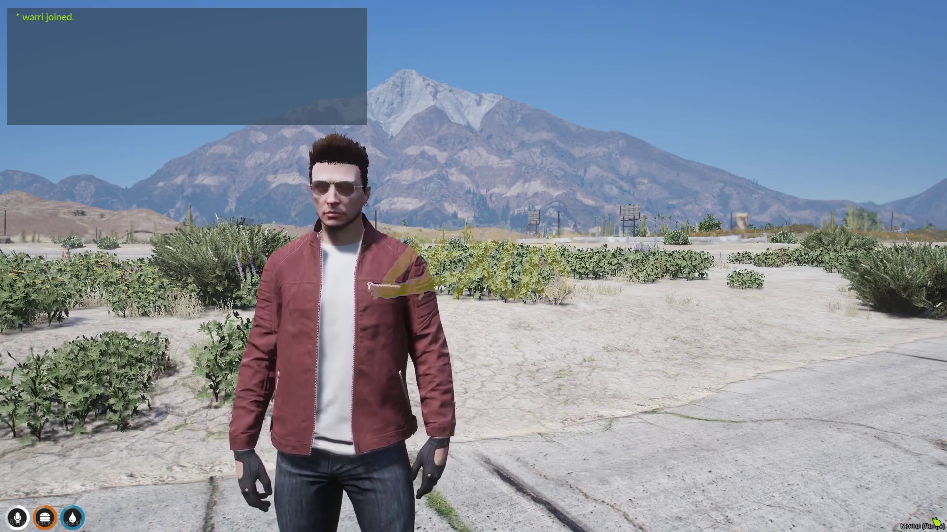
Run /OpenMapEditor from the in-game chat.
{"action": "type", "text": "t/Ope"}
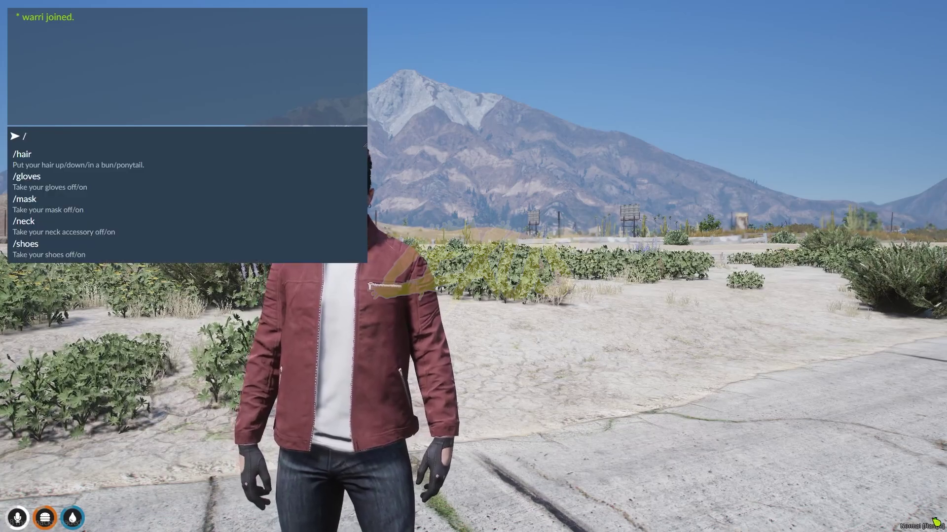
{"action": "type", "text": "nMapE"}
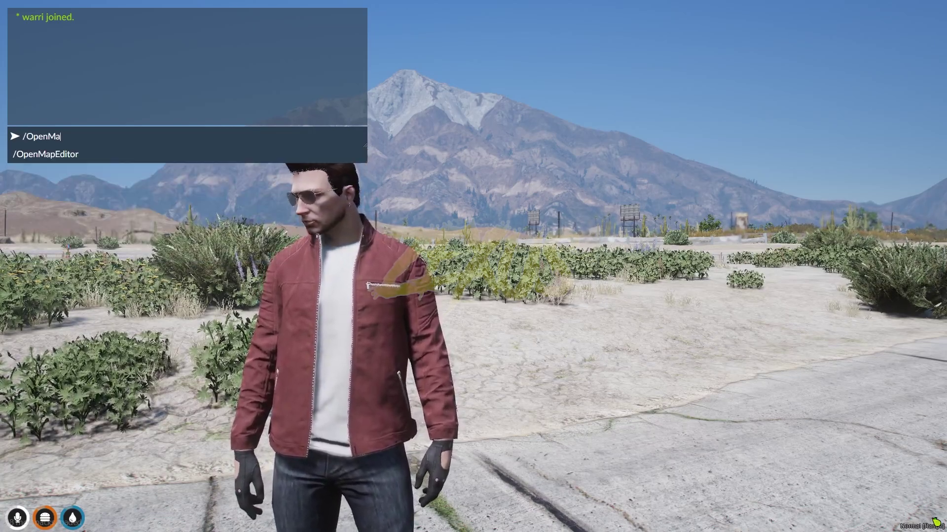
{"action": "type", "text": "ditor"}
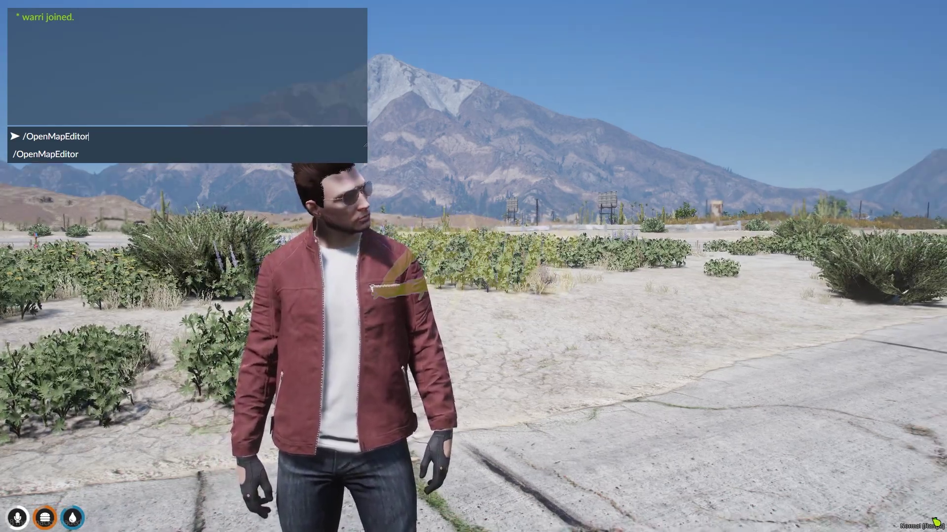
{"action": "key", "text": "Return"}
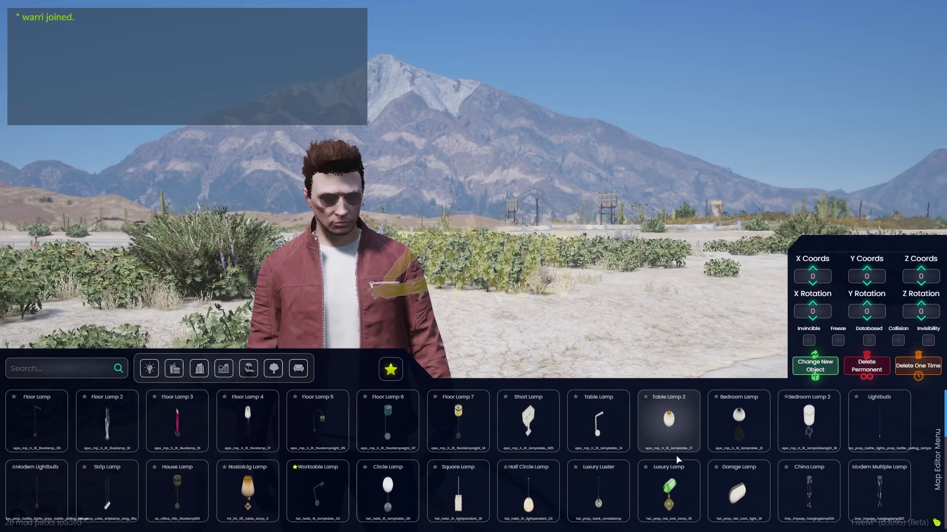
Browse furniture, plants and buildings, favourite Electric Build, and spawn the Apart building db_apart_01_.
{"action": "scroll", "coordinate": [475, 460], "scroll_direction": "down", "scroll_amount": 10}
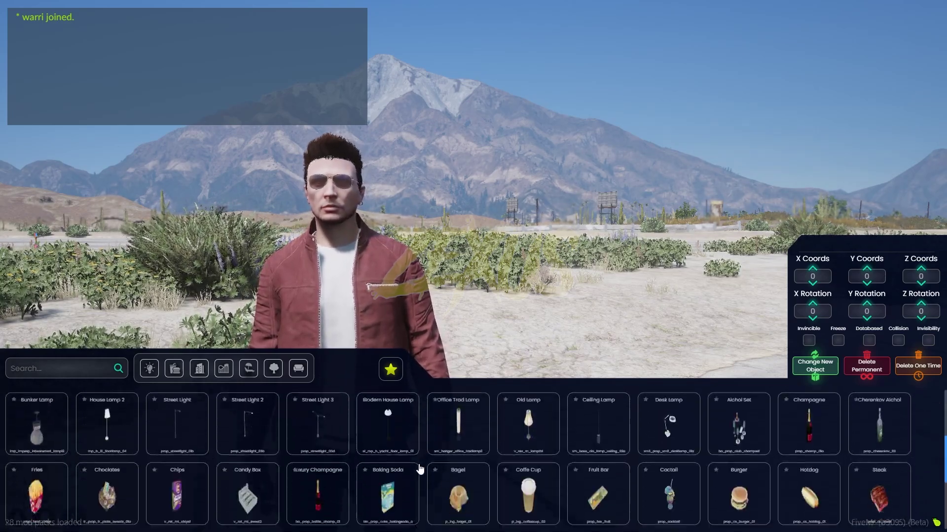
{"action": "scroll", "coordinate": [409, 433], "scroll_direction": "down", "scroll_amount": 2}
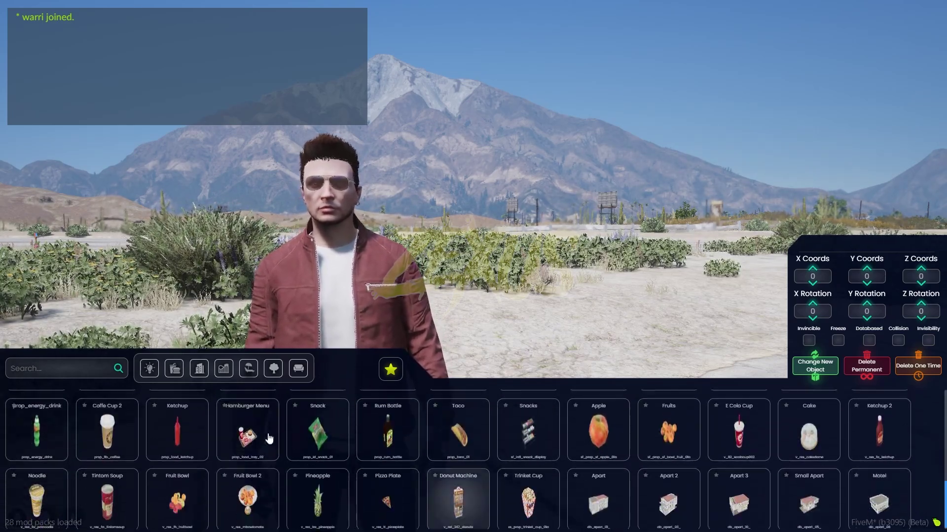
{"action": "left_click", "coordinate": [298, 368]}
{"action": "scroll", "coordinate": [317, 424], "scroll_direction": "down", "scroll_amount": 1}
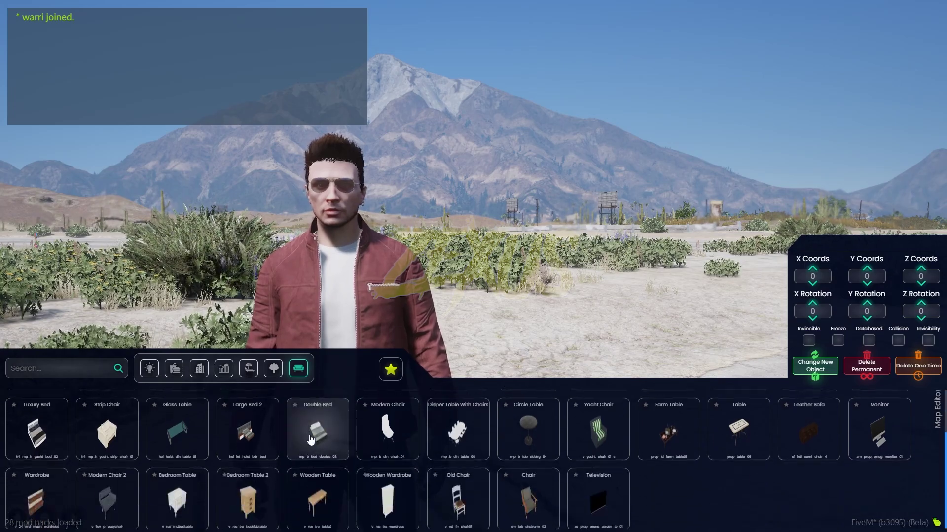
{"action": "left_click", "coordinate": [273, 369]}
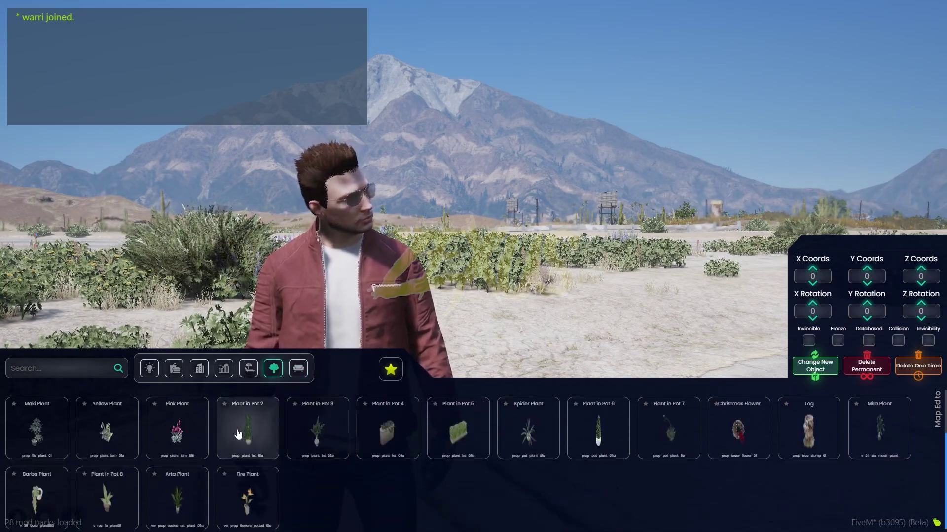
{"action": "left_click", "coordinate": [199, 368]}
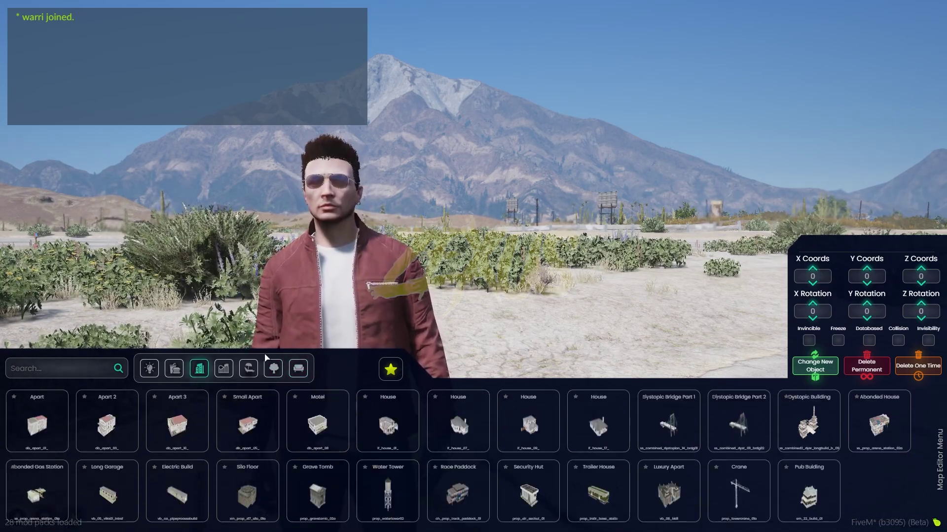
{"action": "left_click", "coordinate": [155, 467]}
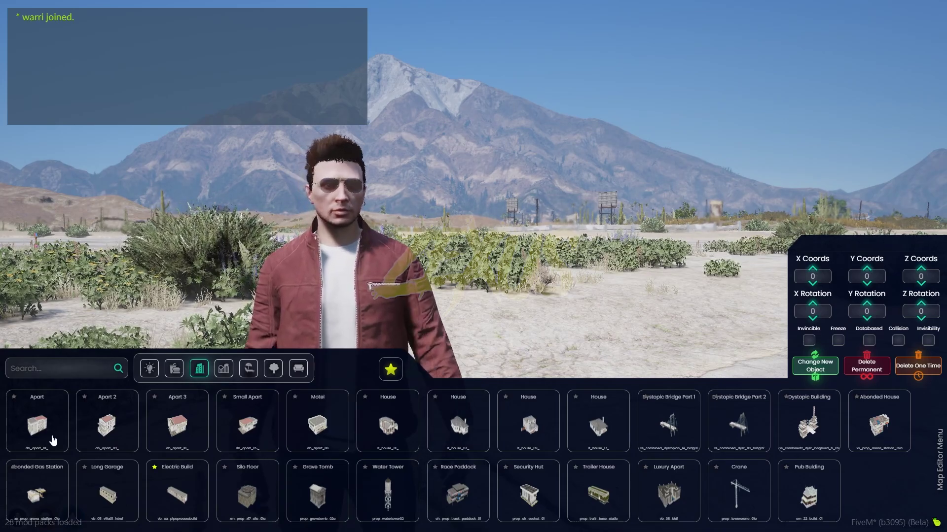
{"action": "left_click", "coordinate": [39, 422]}
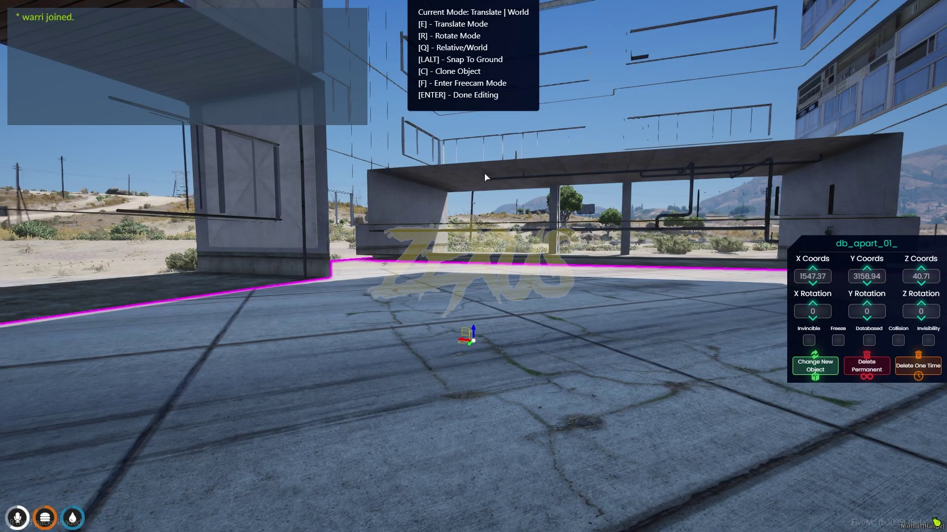
Move and rotate the Apart building to X 1556.15, Y 3156.67, Z 39.53, Z rotation 136.19.
{"action": "key", "text": "f"}
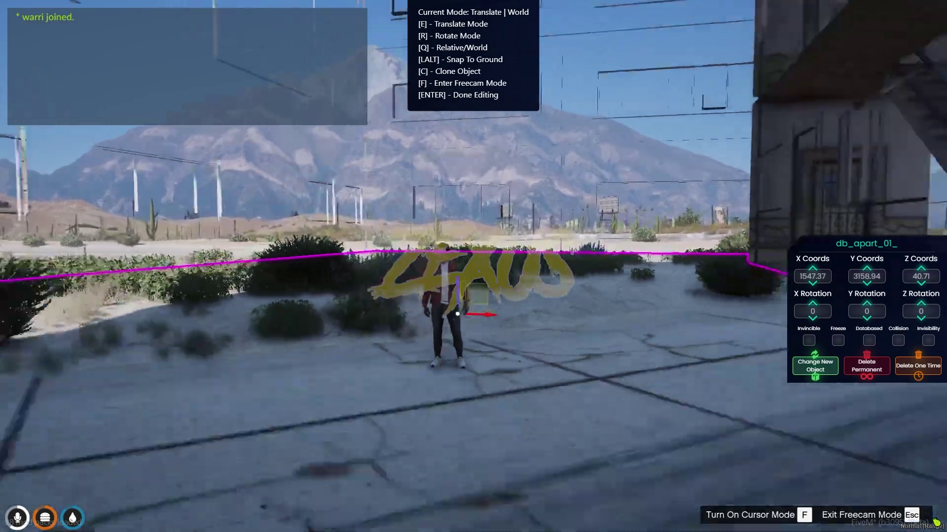
{"action": "key", "text": "s"}
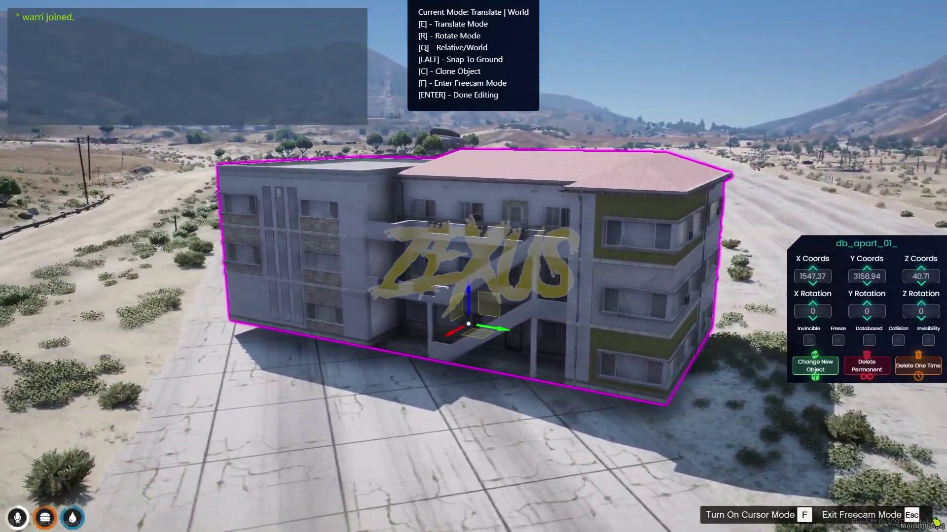
{"action": "key", "text": "Escape"}
{"action": "left_click_drag", "start_coordinate": [365, 293], "coordinate": [486, 290]}
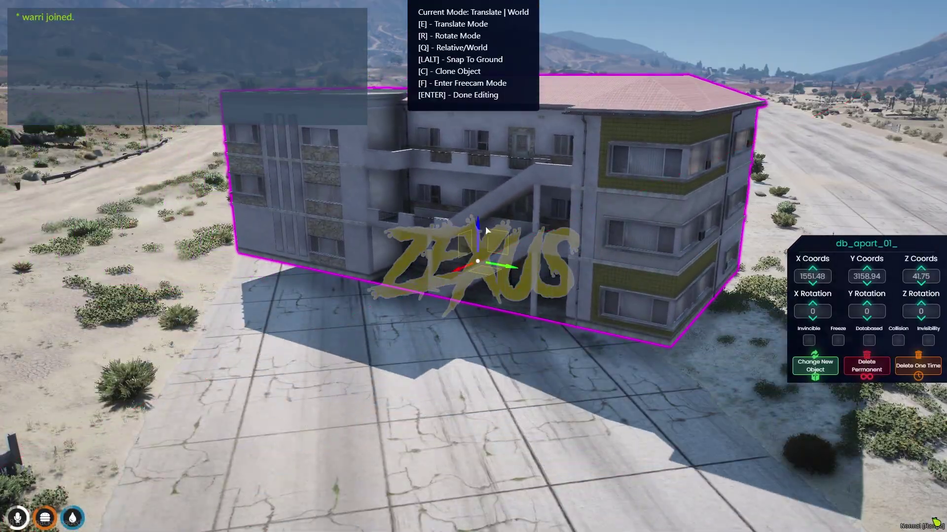
{"action": "key", "text": "f"}
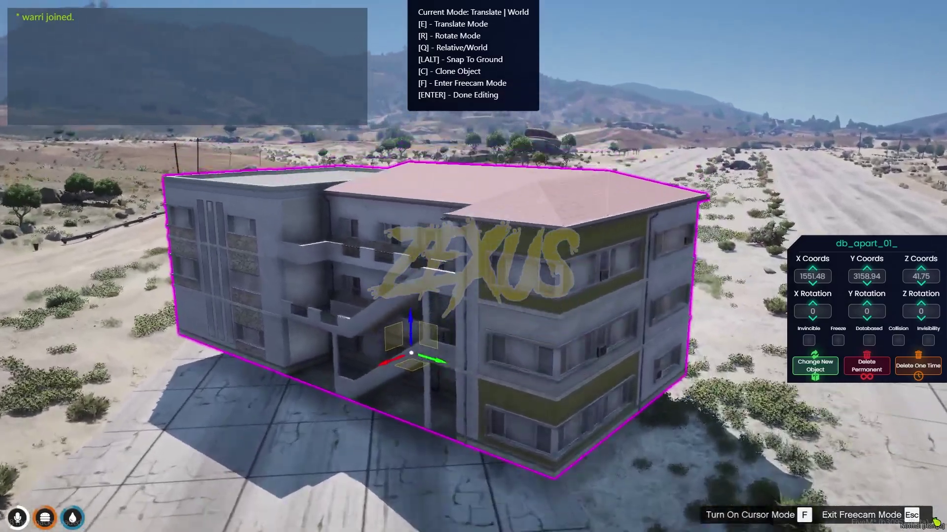
{"action": "key", "text": "Escape"}
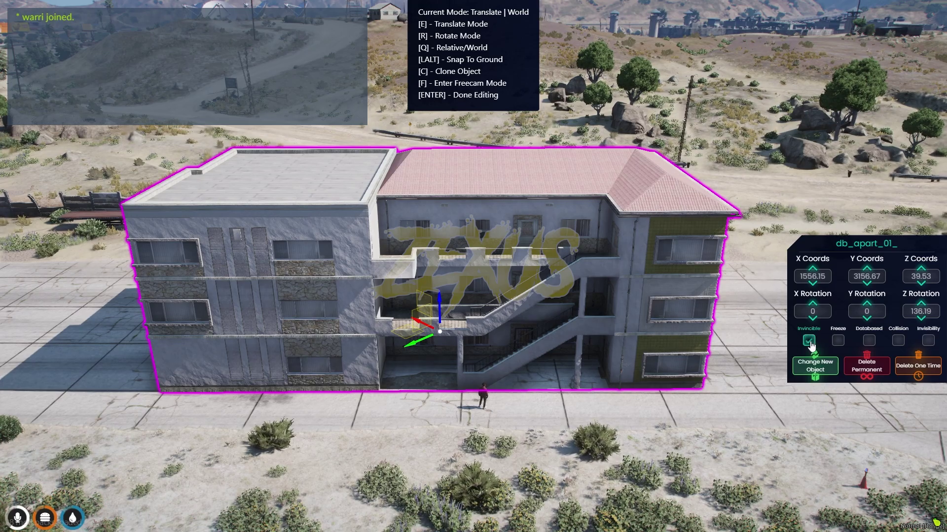
Tick Invincible, Freeze and Collision for the Apart building, then finish editing.
{"action": "left_click", "coordinate": [808, 340]}
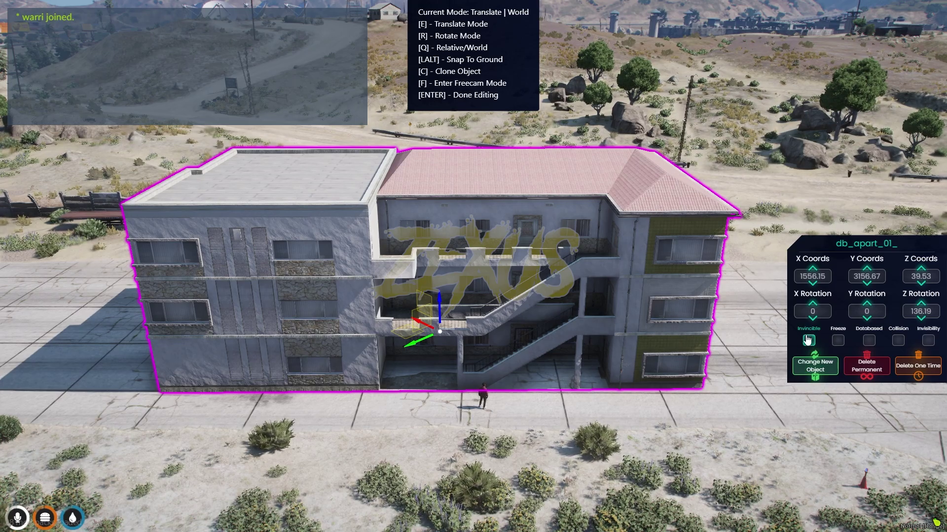
{"action": "left_click", "coordinate": [837, 341]}
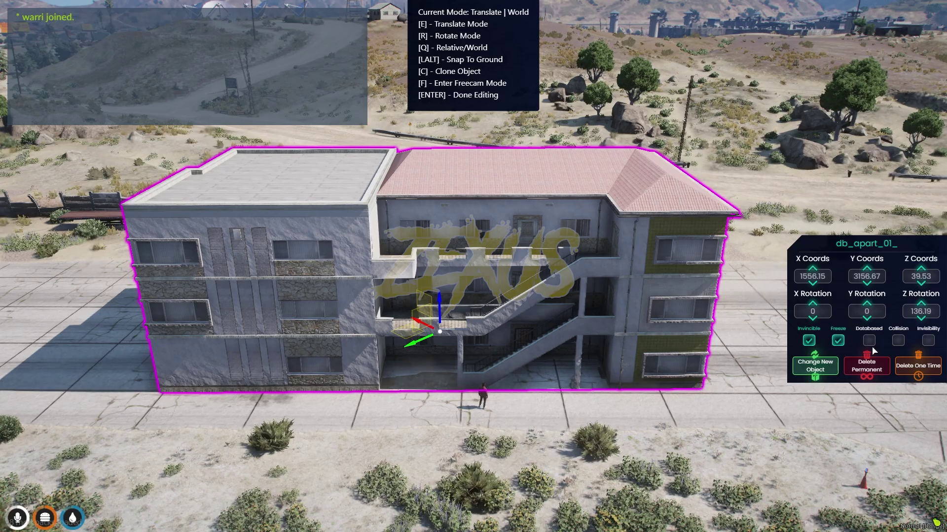
{"action": "left_click", "coordinate": [898, 341]}
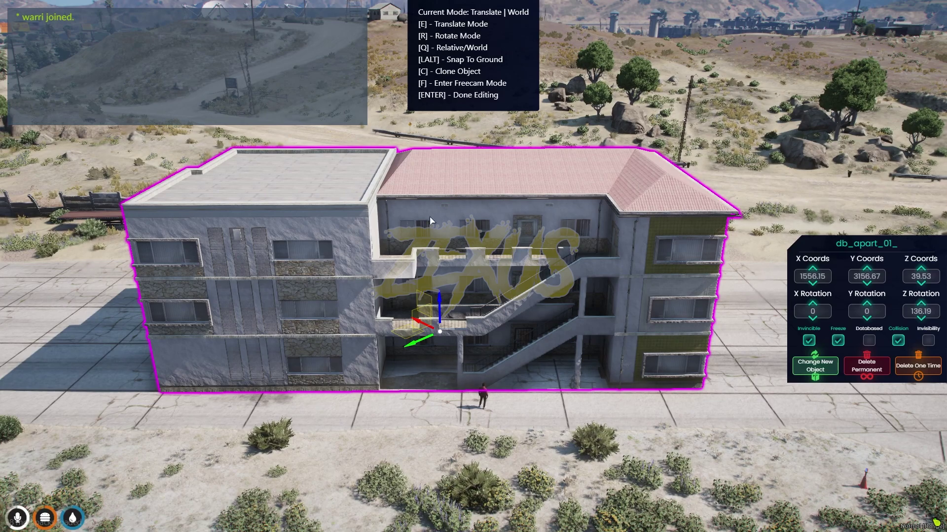
{"action": "key", "text": "Return"}
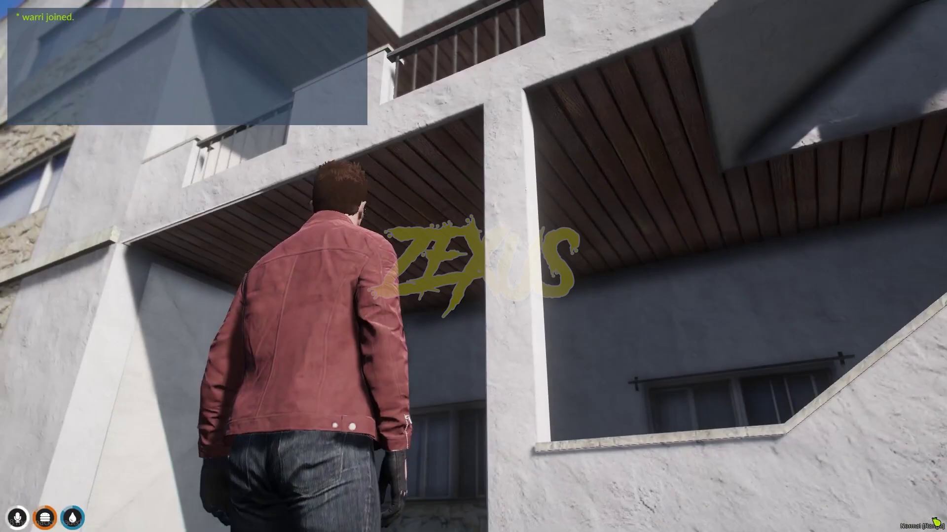
Walk up the apartment's exterior stairs to the door, along the landing, and back down.
{"action": "key", "text": "w"}
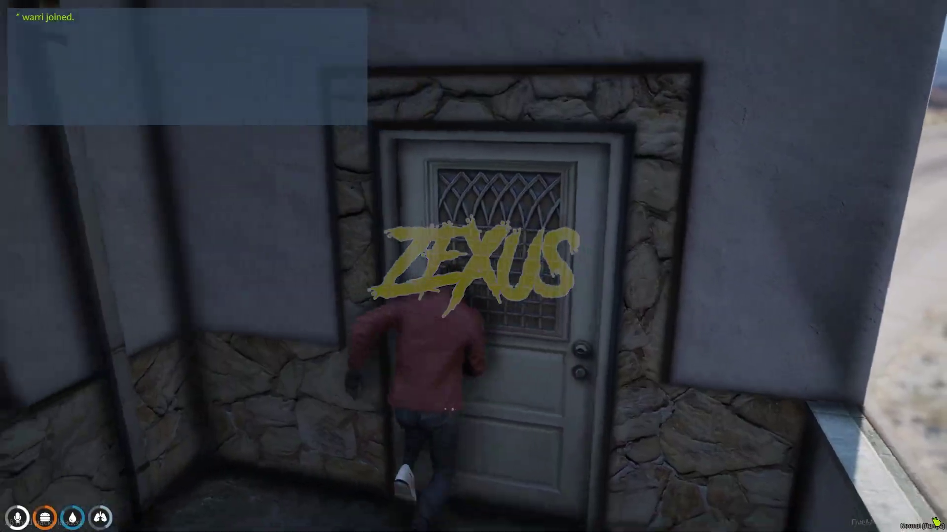
{"action": "key", "text": "w"}
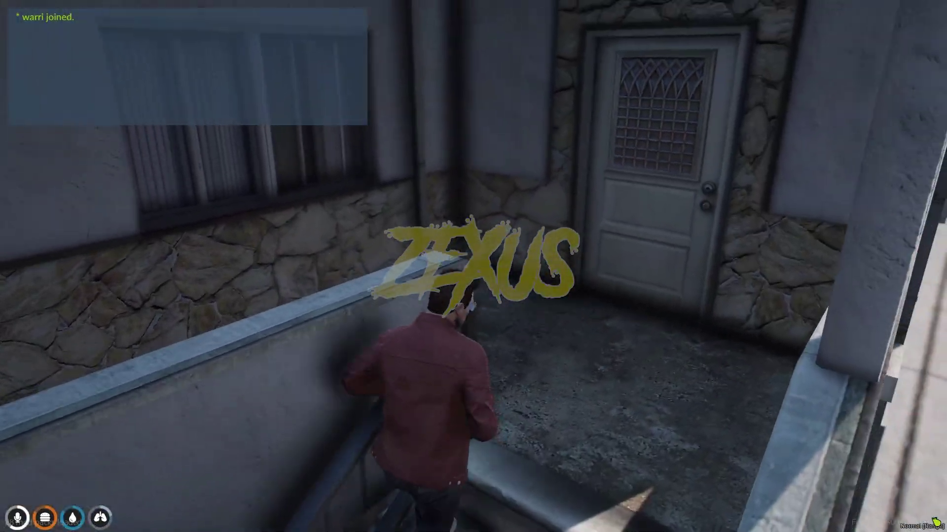
{"action": "key", "text": "w"}
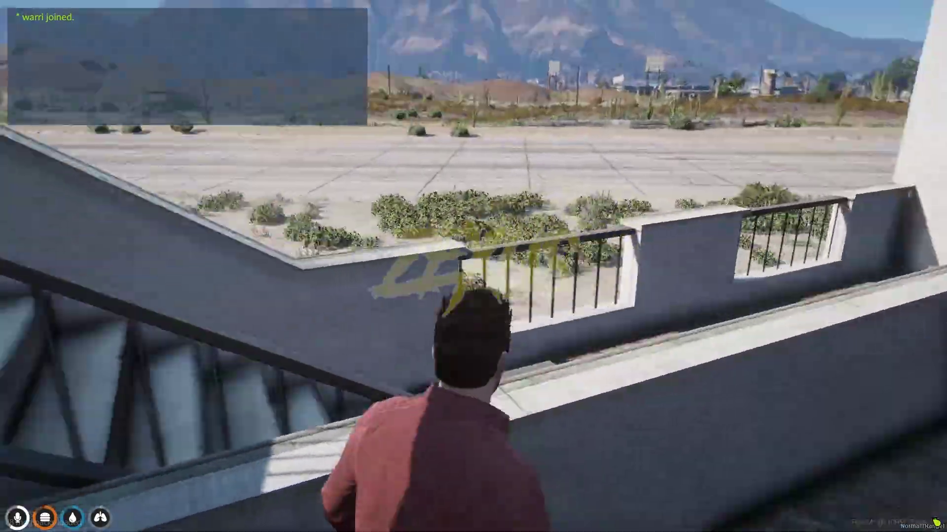
{"action": "key", "text": "w"}
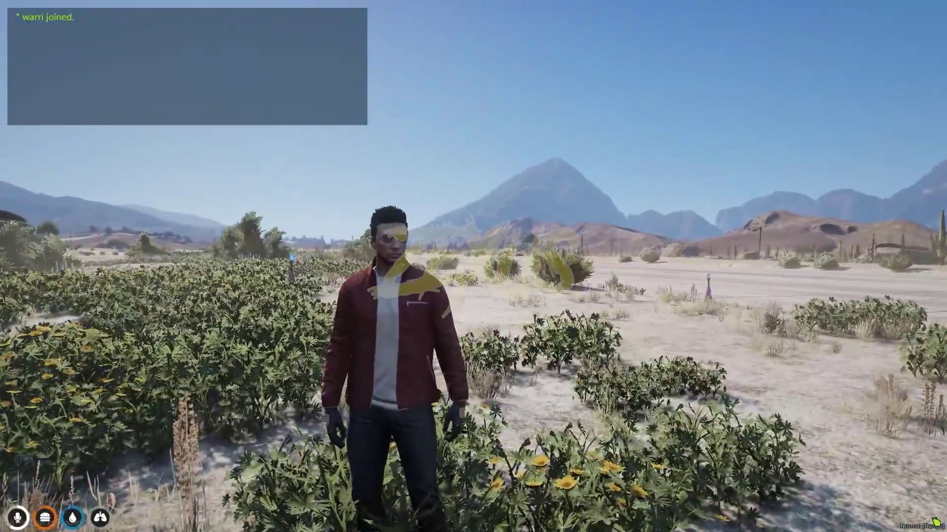